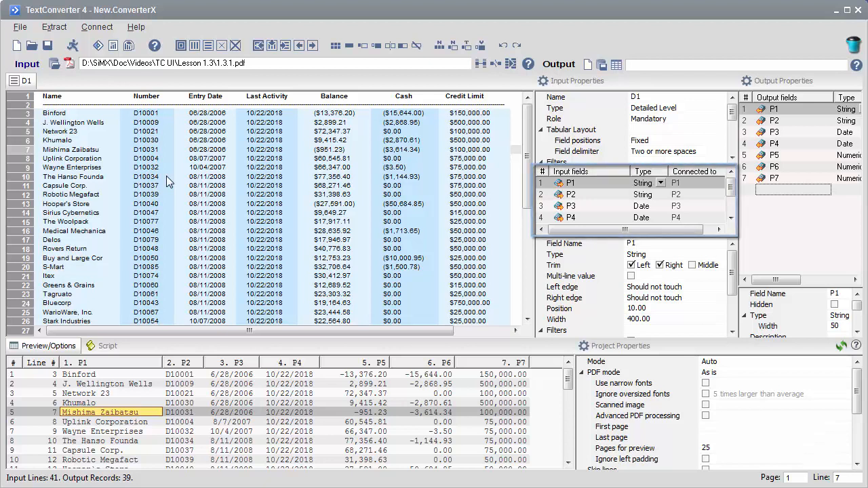
- Set up tabular fields with names taken from the header row of the PDF input
{"action": "left_click", "coordinate": [18, 99]}
{"action": "right_click", "coordinate": [18, 99]}
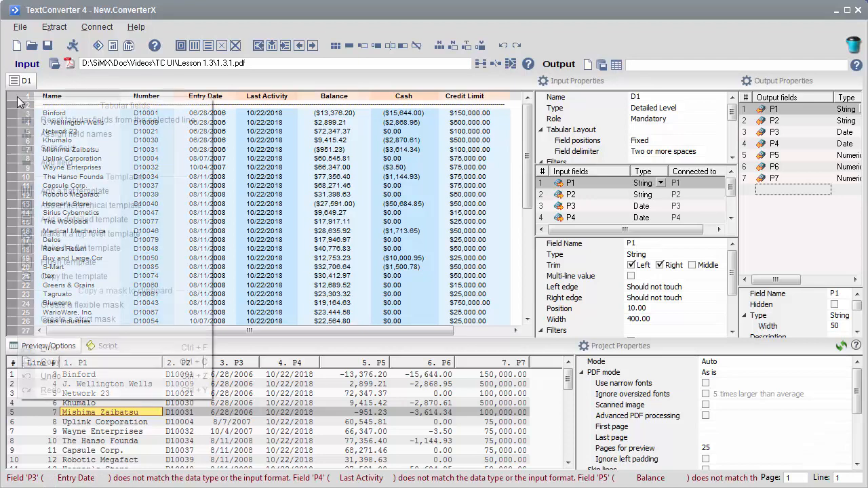
{"action": "left_click", "coordinate": [49, 134]}
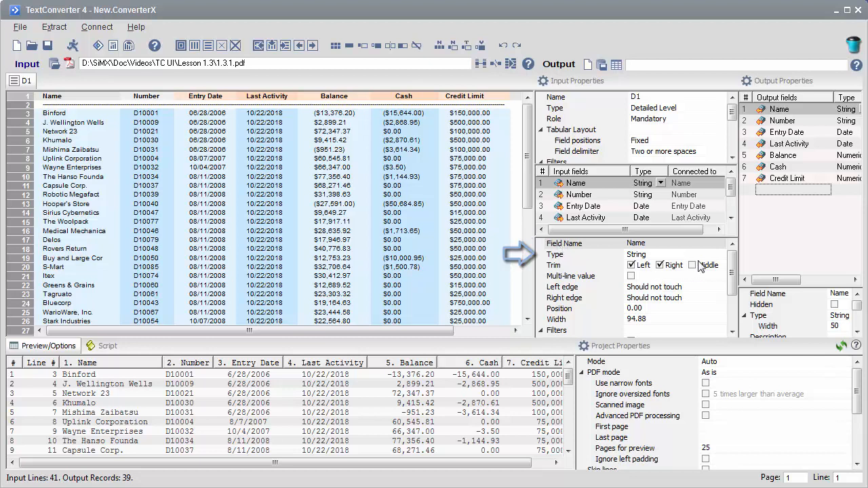
- Set the Name field's type to Word and inspect the matching records in the input
{"action": "left_click", "coordinate": [719, 255]}
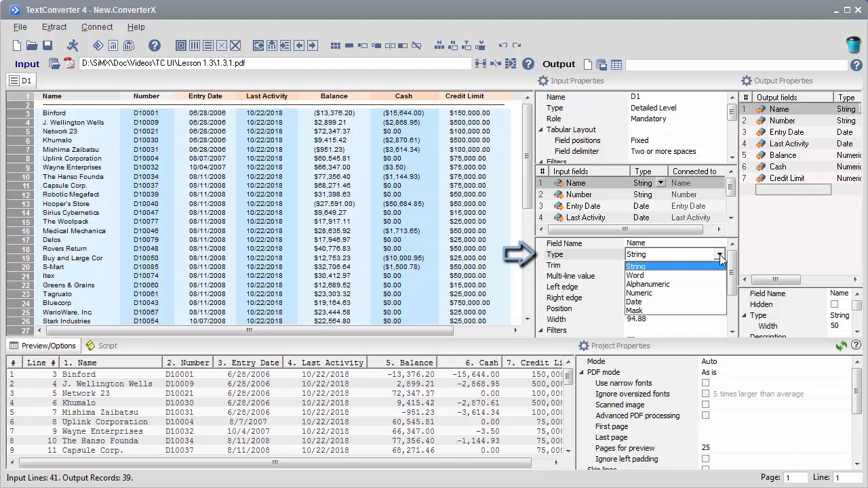
{"action": "left_click", "coordinate": [677, 276]}
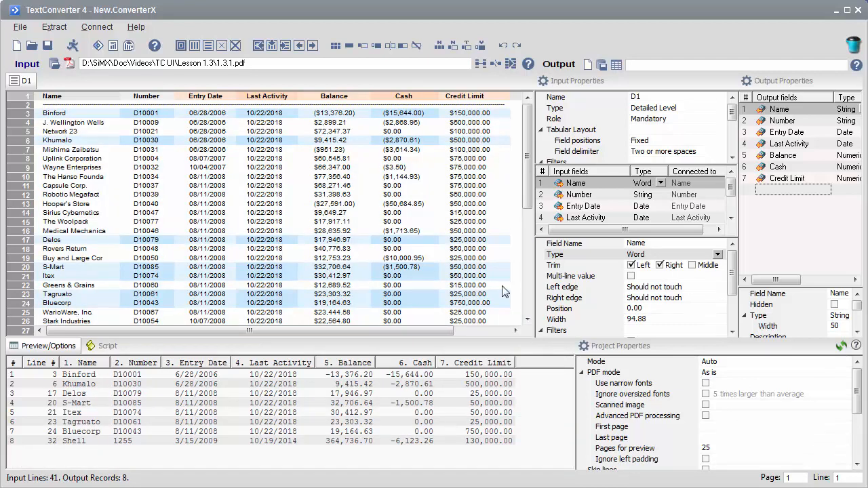
{"action": "left_click", "coordinate": [88, 304]}
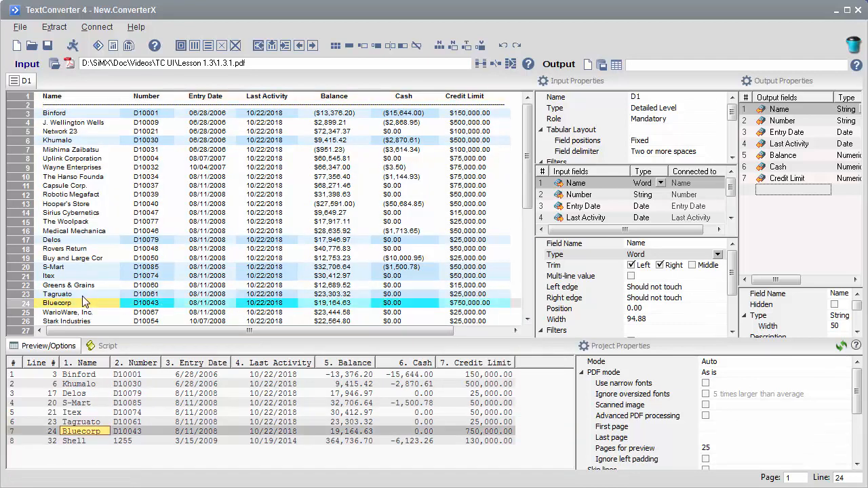
{"action": "left_click", "coordinate": [82, 295]}
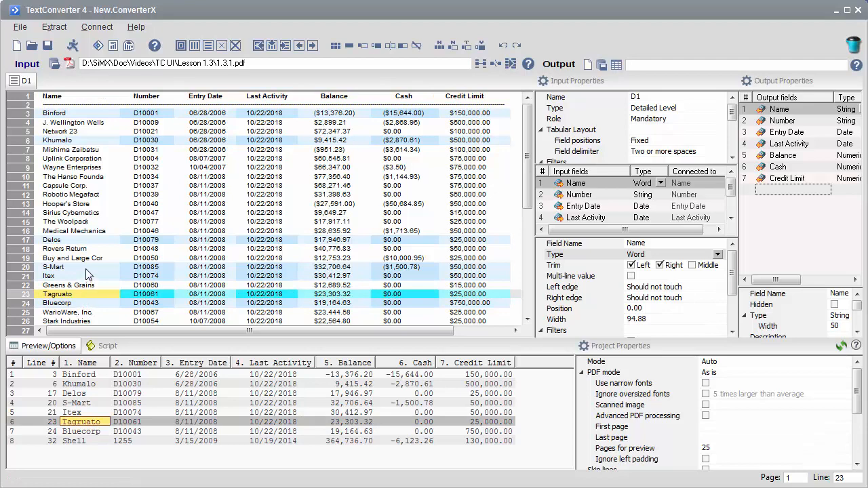
{"action": "left_click", "coordinate": [87, 269]}
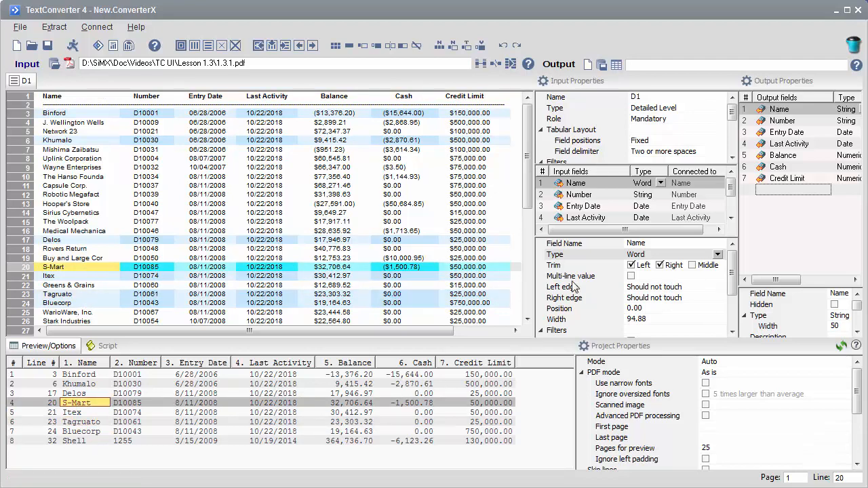
- Change the Name field's type to Alphanumeric
{"action": "left_click", "coordinate": [718, 255]}
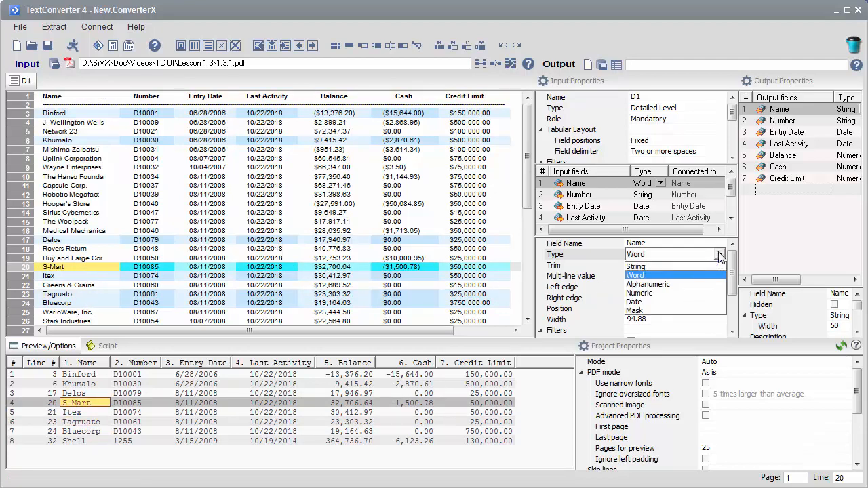
{"action": "left_click", "coordinate": [655, 285]}
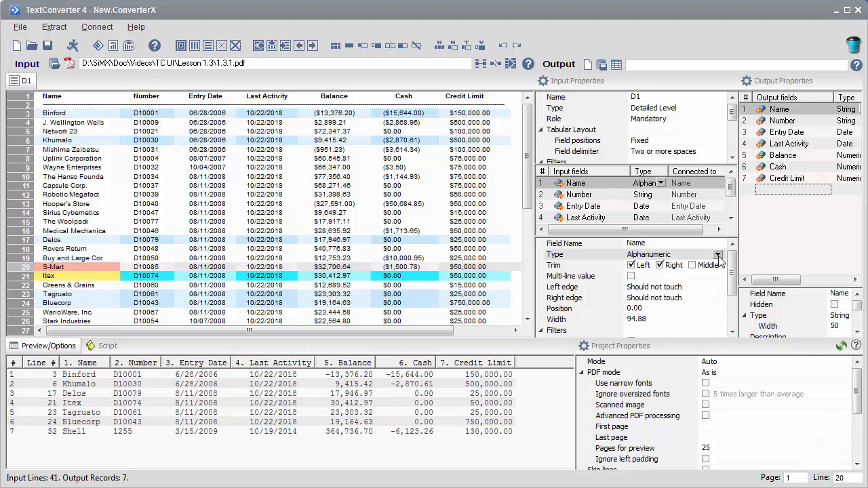
- Set the Name field's type back to String
{"action": "left_click", "coordinate": [717, 255]}
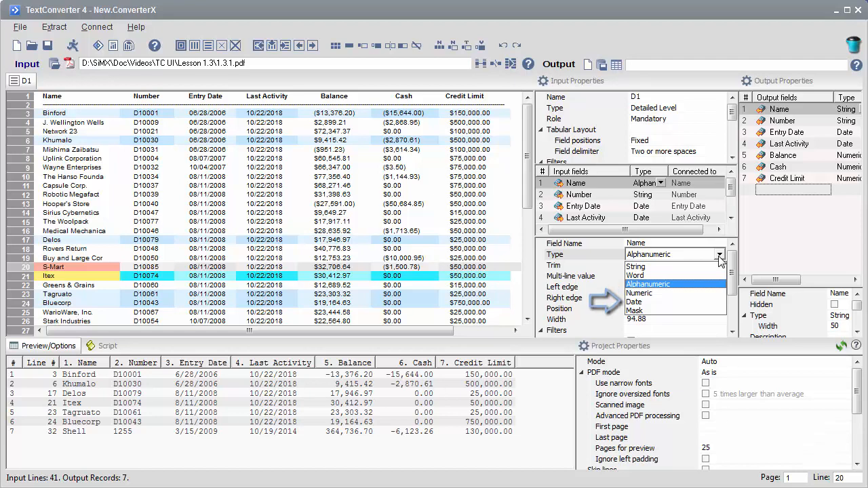
{"action": "left_click", "coordinate": [640, 266]}
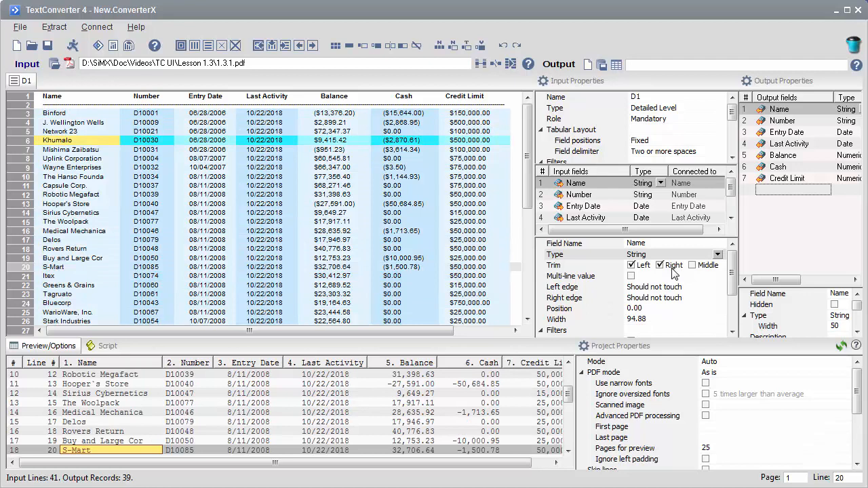
- Set the Number field's type to Mask and replace its mask with \d+
{"action": "left_click", "coordinate": [573, 195]}
{"action": "left_click", "coordinate": [719, 254]}
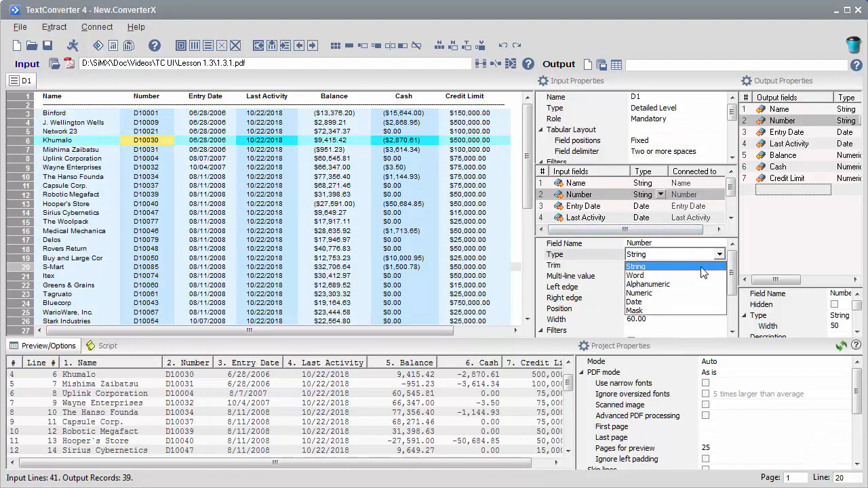
{"action": "left_click", "coordinate": [668, 309]}
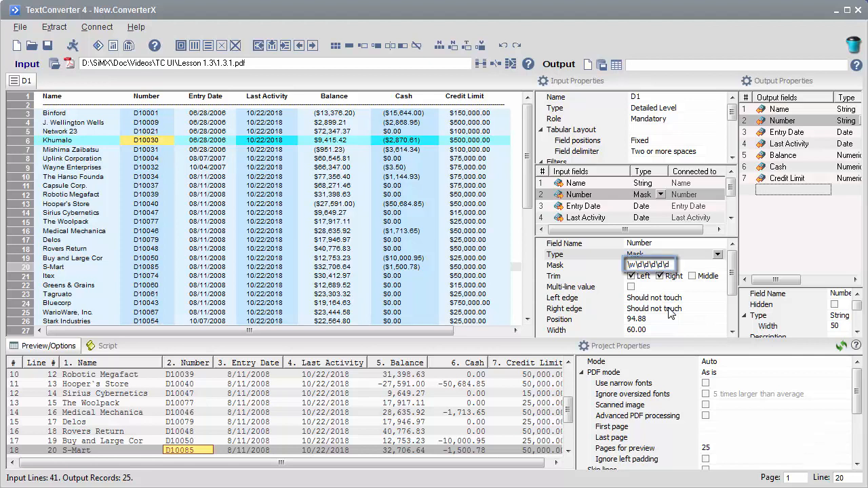
{"action": "left_click", "coordinate": [682, 265]}
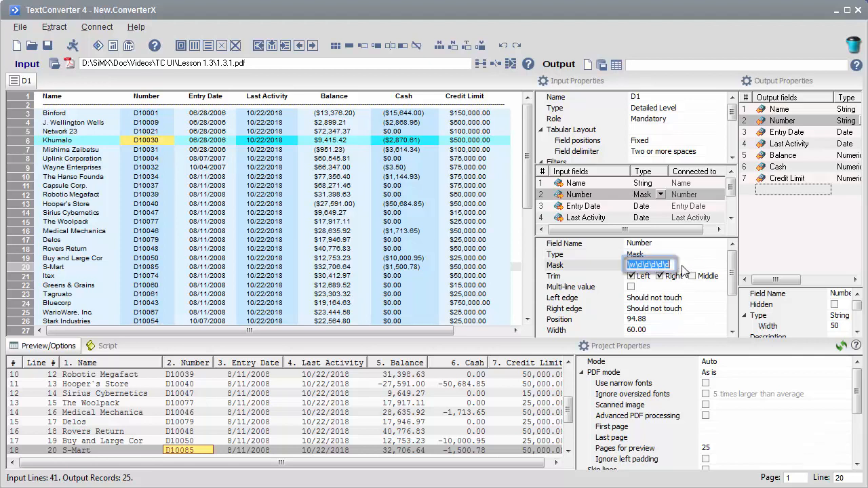
{"action": "type", "text": "\\"}
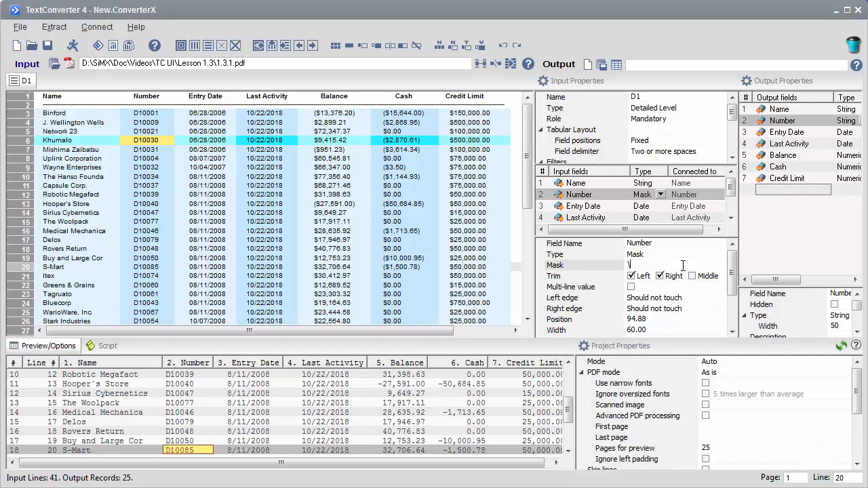
{"action": "type", "text": "d+"}
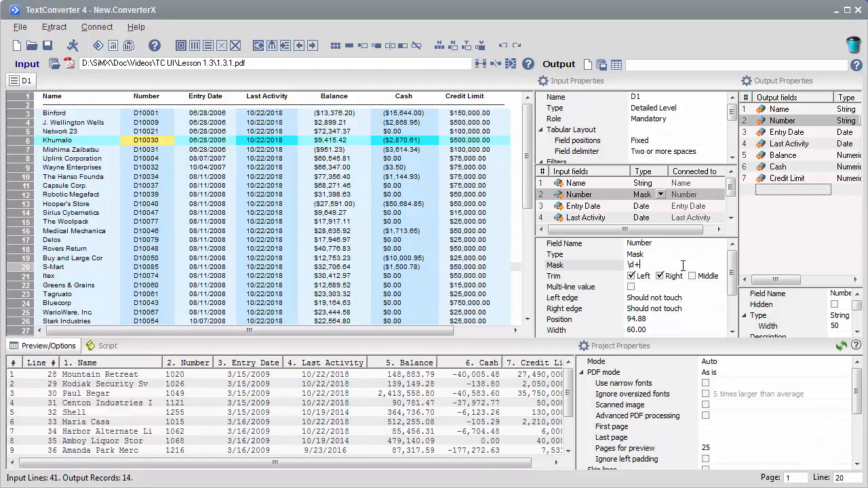
{"action": "key", "text": "Return"}
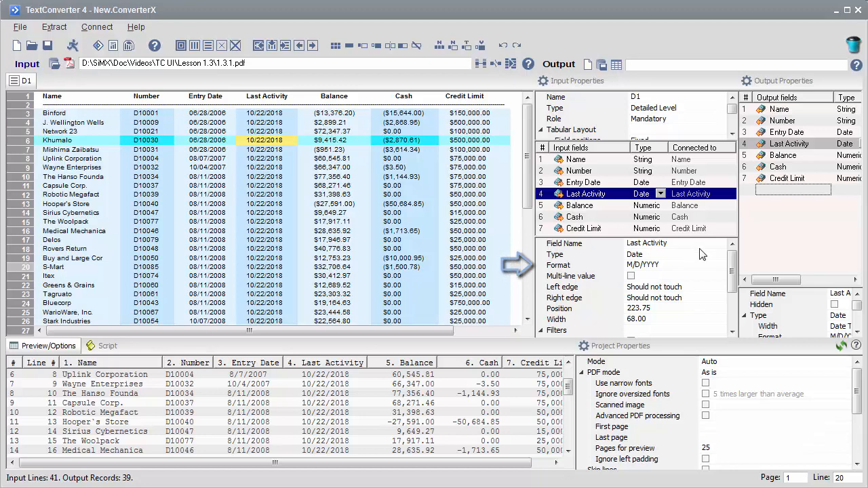
- Add the custom date format MM/DD/YYYY for the Last Activity field
{"action": "left_click", "coordinate": [722, 266]}
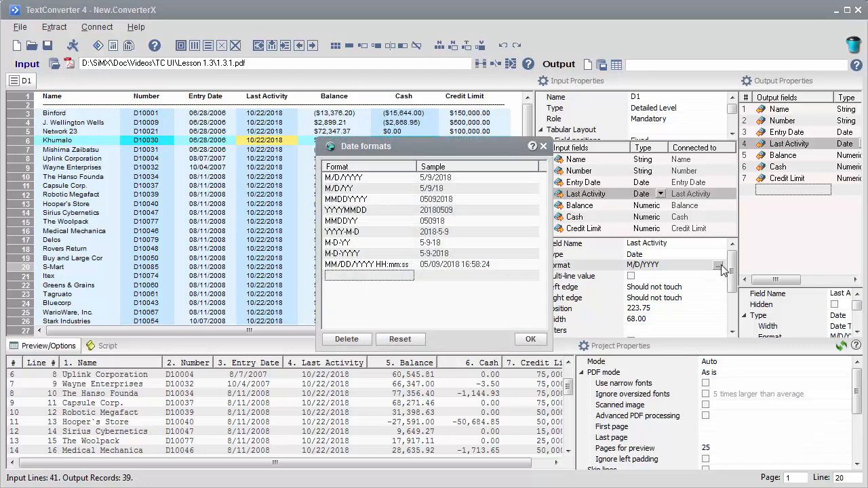
{"action": "left_click", "coordinate": [383, 277]}
{"action": "left_click", "coordinate": [386, 275]}
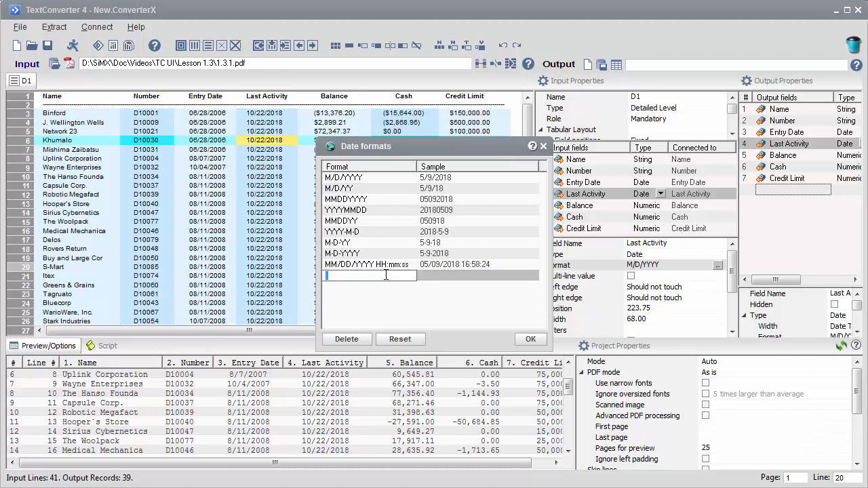
{"action": "type", "text": "MM/DD/YYYY"}
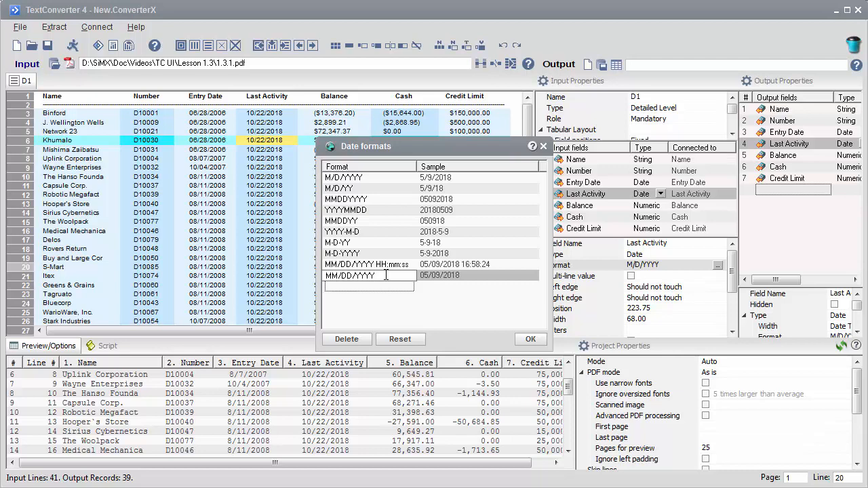
{"action": "key", "text": "Return"}
{"action": "left_click", "coordinate": [528, 339]}
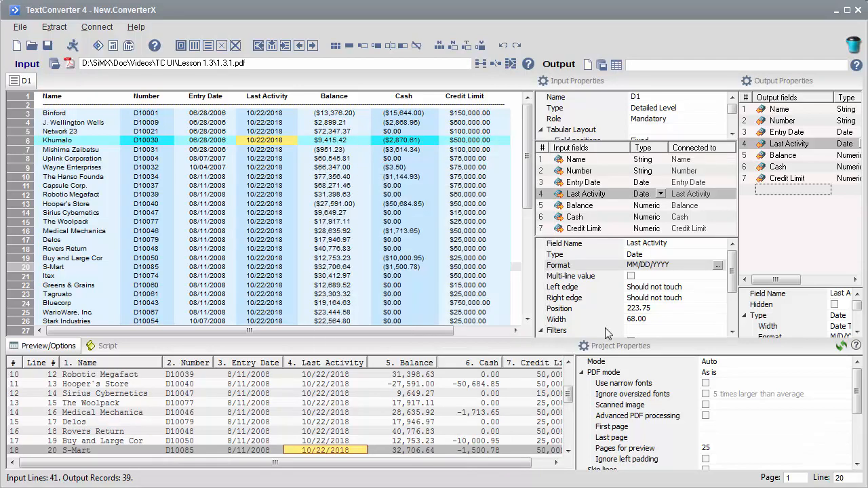
- Delete the last two characters of the Last Activity field's date format
{"action": "left_click", "coordinate": [688, 264]}
{"action": "key", "text": "BackSpace"}
{"action": "key", "text": "BackSpace"}
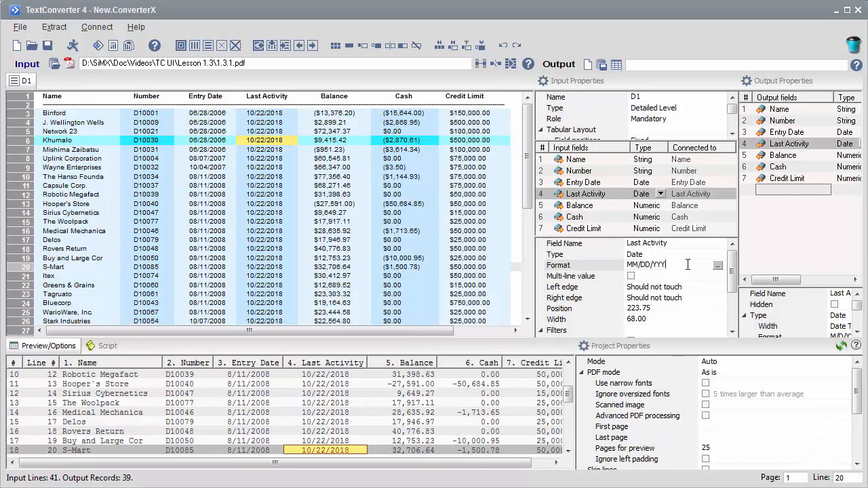
{"action": "key", "text": "Return"}
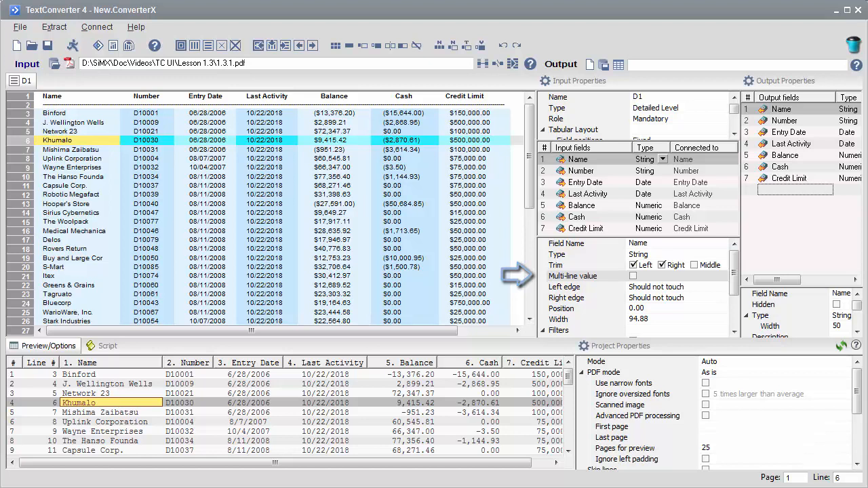
- Examine the Left edge and Right edge options of the Name field
{"action": "left_click", "coordinate": [565, 286]}
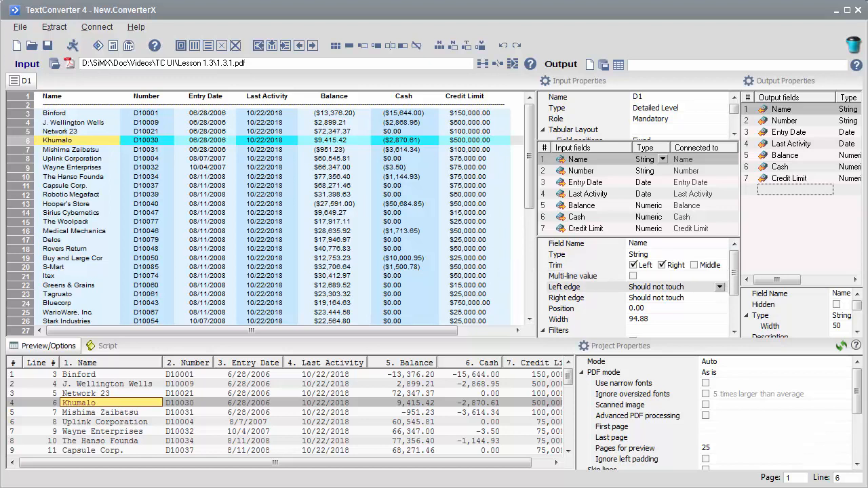
{"action": "left_click", "coordinate": [567, 298]}
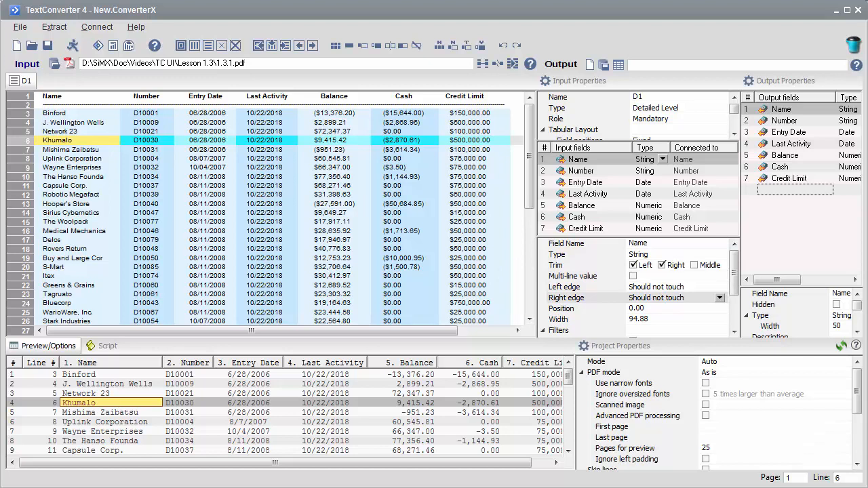
{"action": "left_click", "coordinate": [720, 297]}
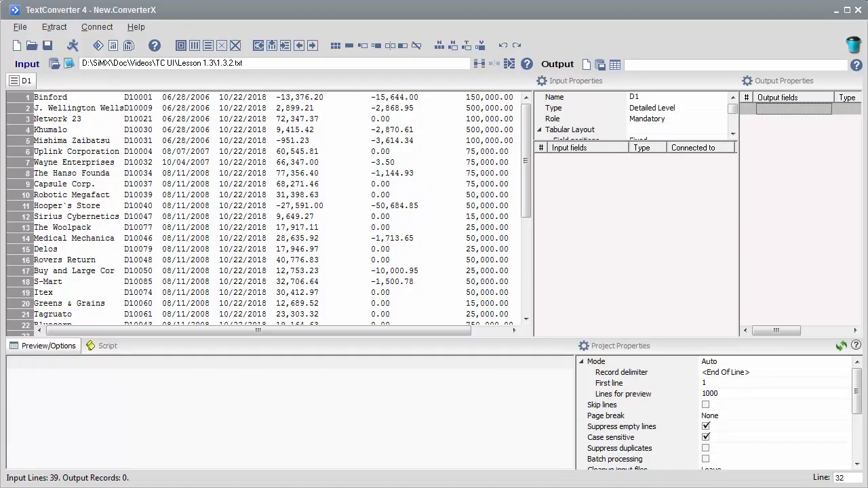
- Set up tabular fields from line 9 of the text input file
{"action": "left_click", "coordinate": [196, 184]}
{"action": "right_click", "coordinate": [197, 186]}
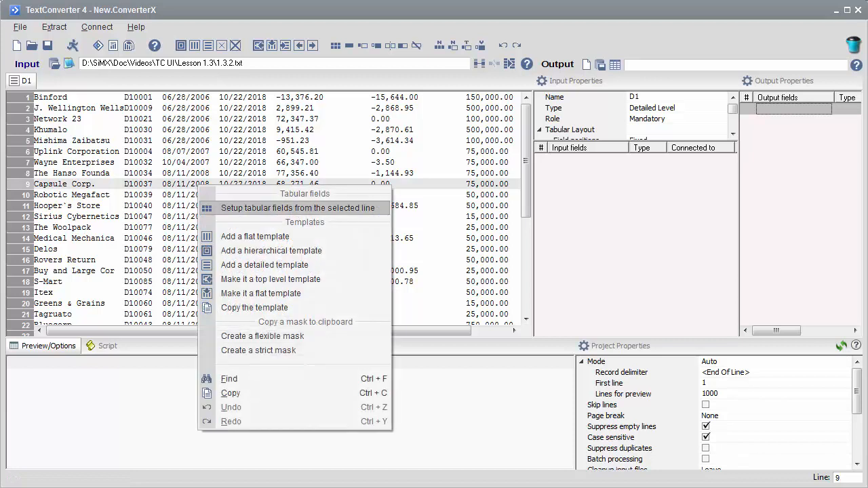
{"action": "left_click", "coordinate": [275, 208]}
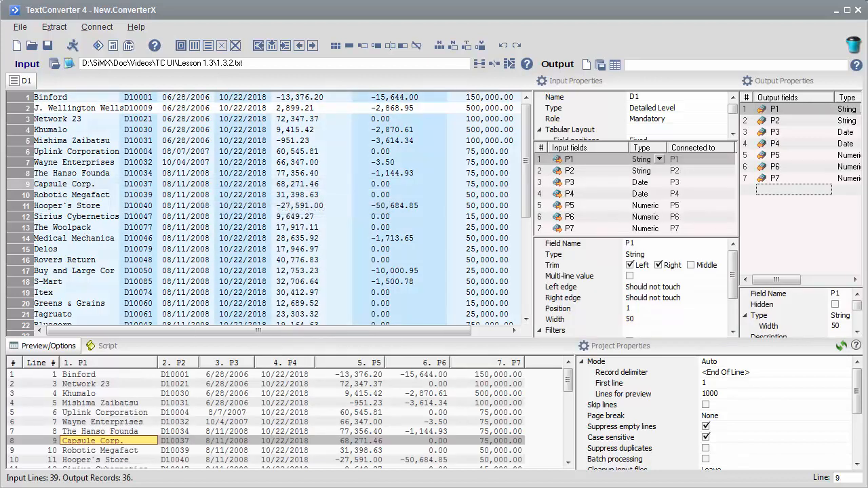
- Set field P1's right edge to Can touch
{"action": "left_click", "coordinate": [95, 108]}
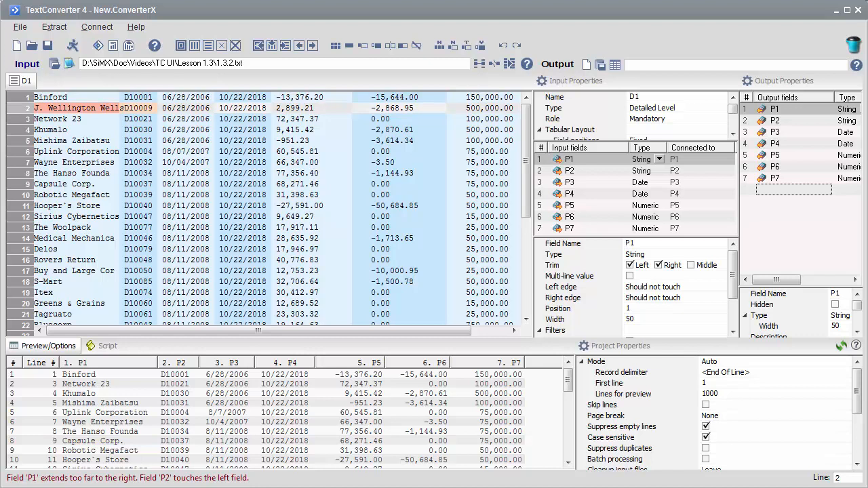
{"action": "left_click", "coordinate": [674, 297]}
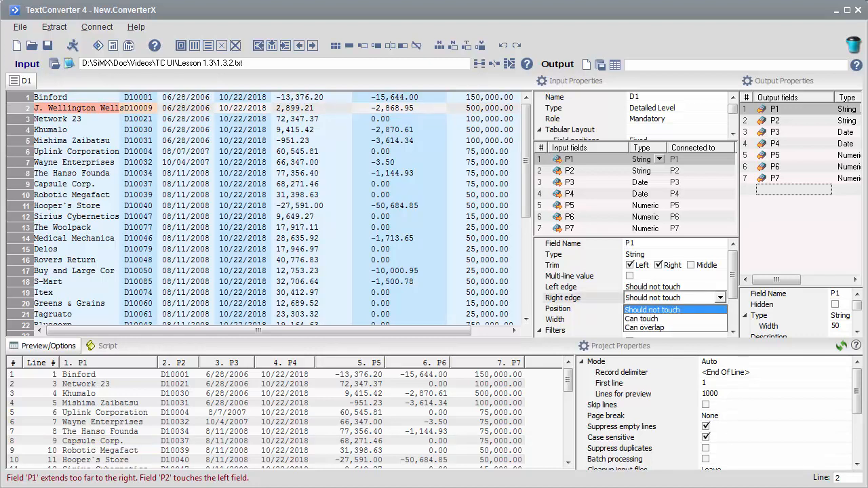
{"action": "left_click", "coordinate": [674, 318]}
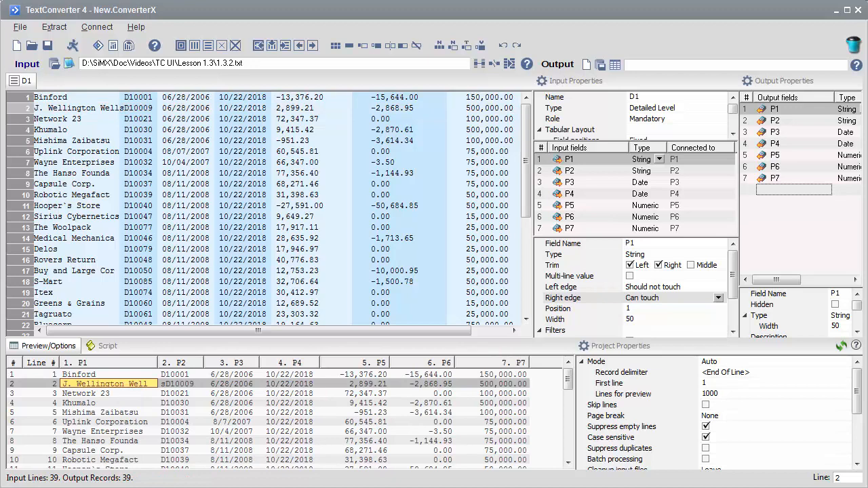
- Select the balance field P5 and set its width to 12
{"action": "left_click", "coordinate": [180, 403]}
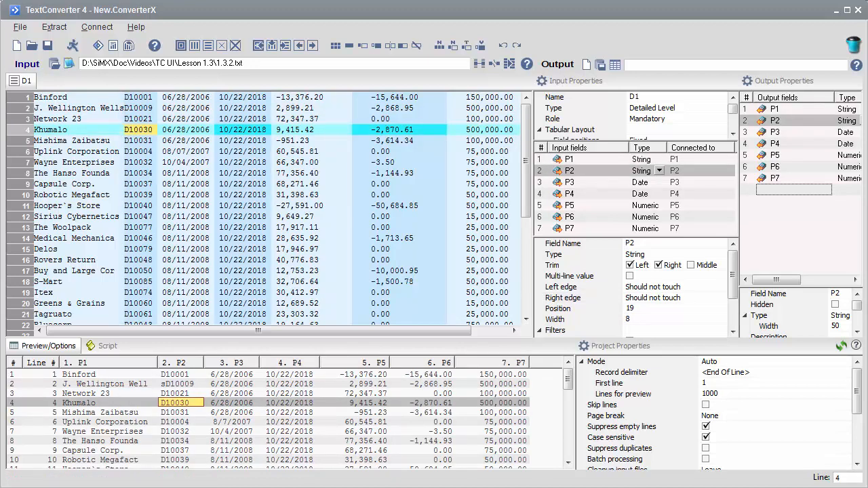
{"action": "left_click", "coordinate": [312, 129]}
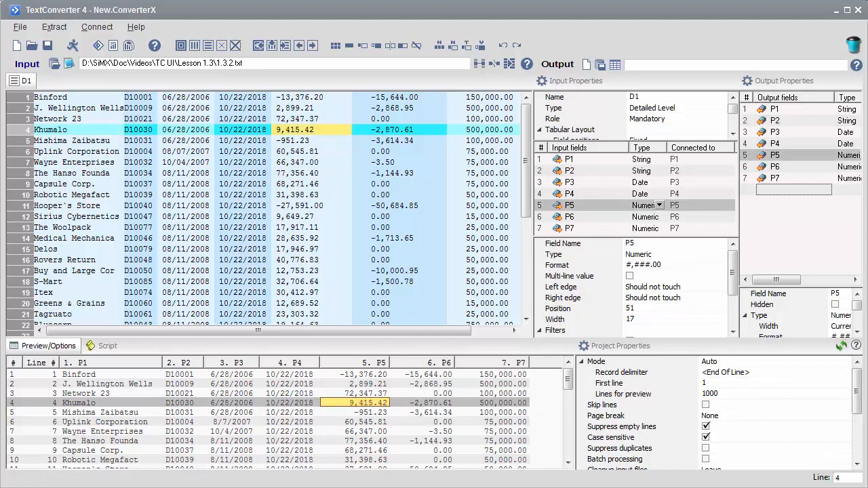
{"action": "key", "text": "shift+Left"}
{"action": "key", "text": "shift+Left"}
{"action": "key", "text": "shift+Right"}
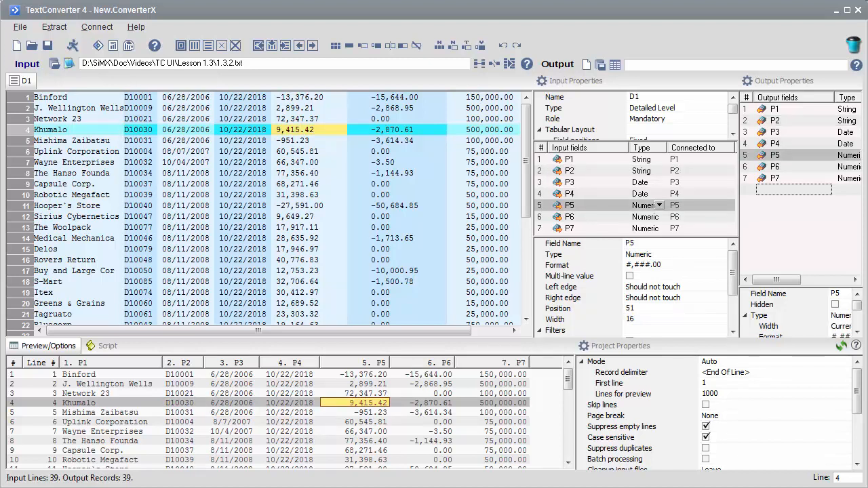
{"action": "left_click", "coordinate": [631, 319]}
{"action": "type", "text": "12"}
{"action": "key", "text": "Return"}
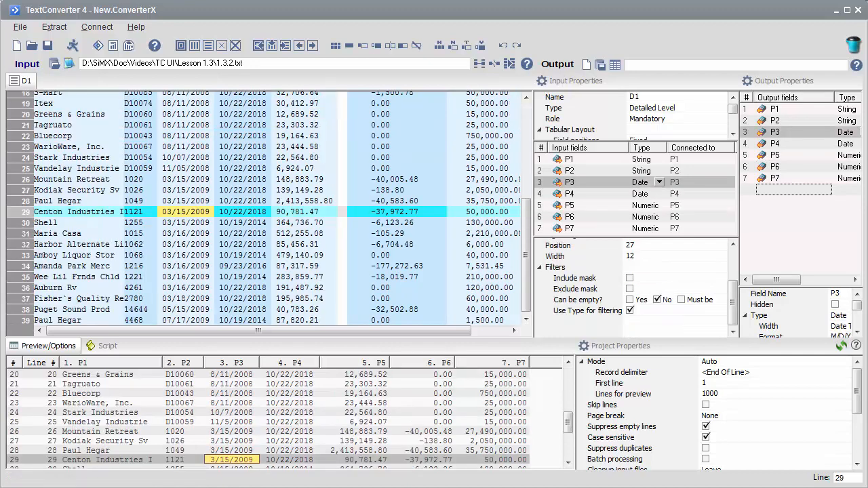
- Set field P3's include mask to 03/
{"action": "left_click", "coordinate": [678, 278]}
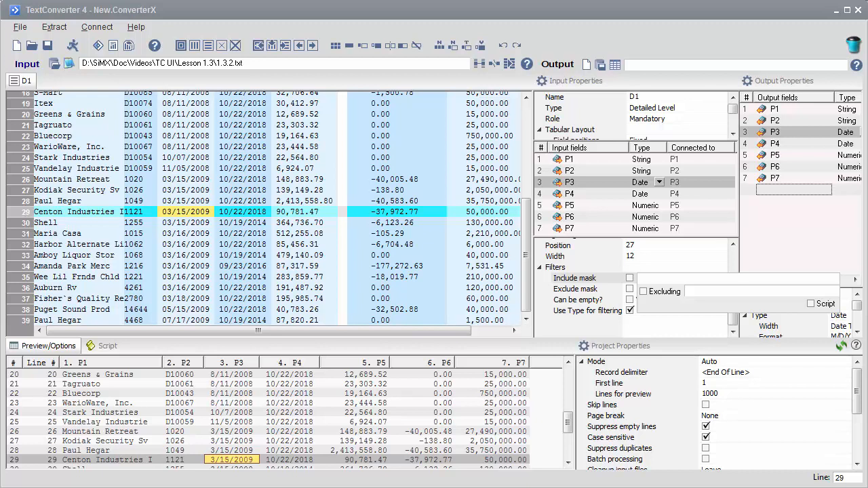
{"action": "type", "text": "03/"}
{"action": "key", "text": "Return"}
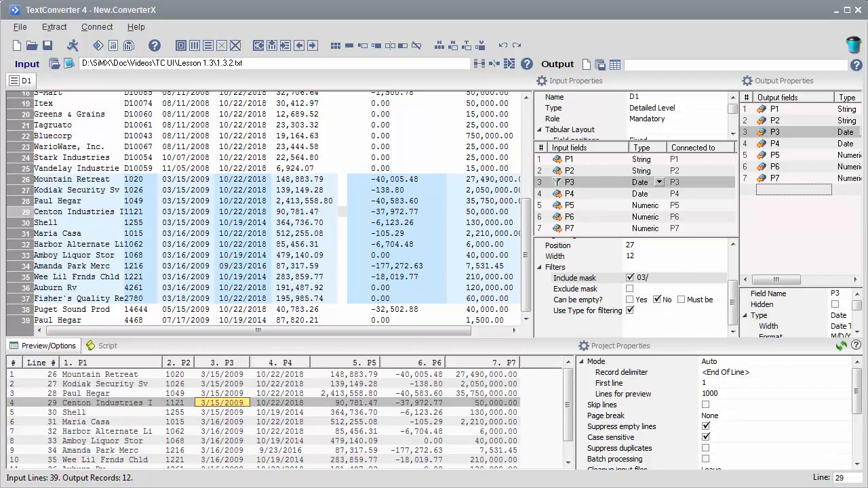
- Set field P3's exclude mask to /15/
{"action": "left_click", "coordinate": [678, 289]}
{"action": "type", "text": "/15/"}
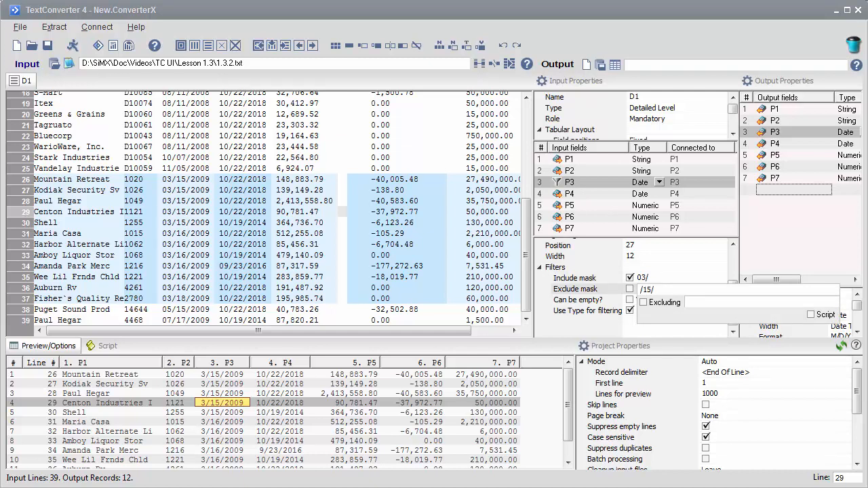
{"action": "key", "text": "Return"}
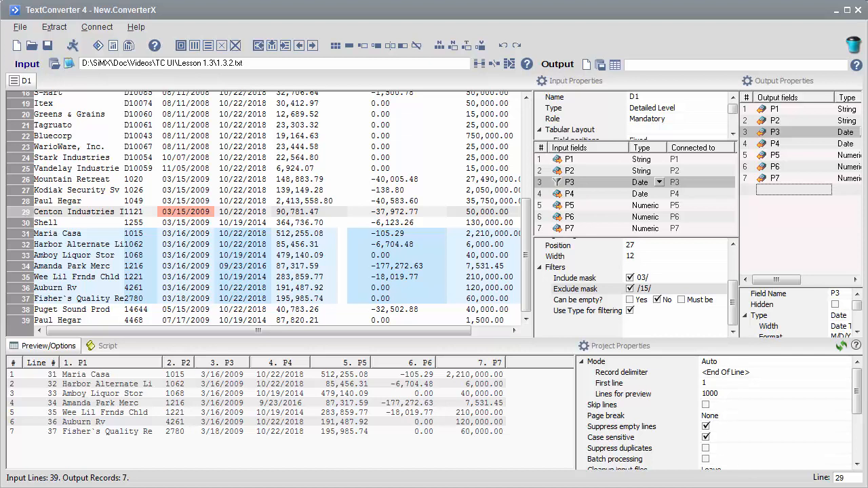
- Change field P1's type to Word
{"action": "left_click", "coordinate": [578, 300]}
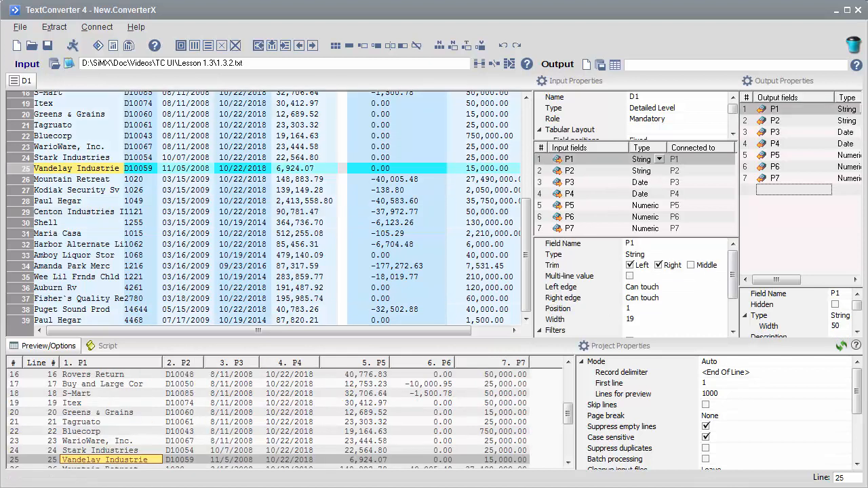
{"action": "left_click", "coordinate": [678, 255]}
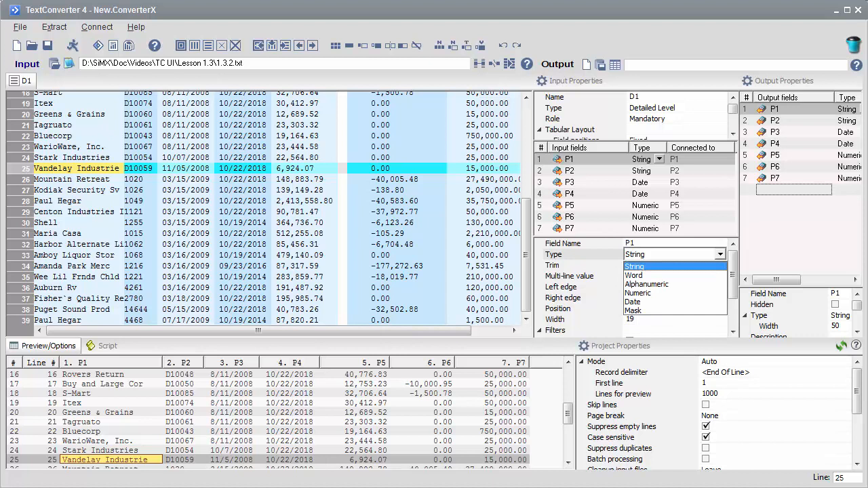
{"action": "left_click", "coordinate": [644, 275]}
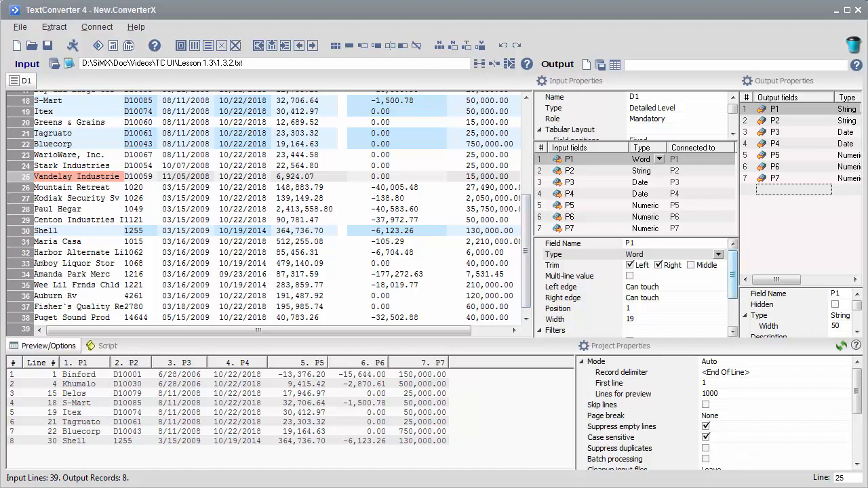
- Turn off Use Type for filtering for field P1 and review the preview rows
{"action": "left_click_drag", "start_coordinate": [732, 275], "coordinate": [732, 301]}
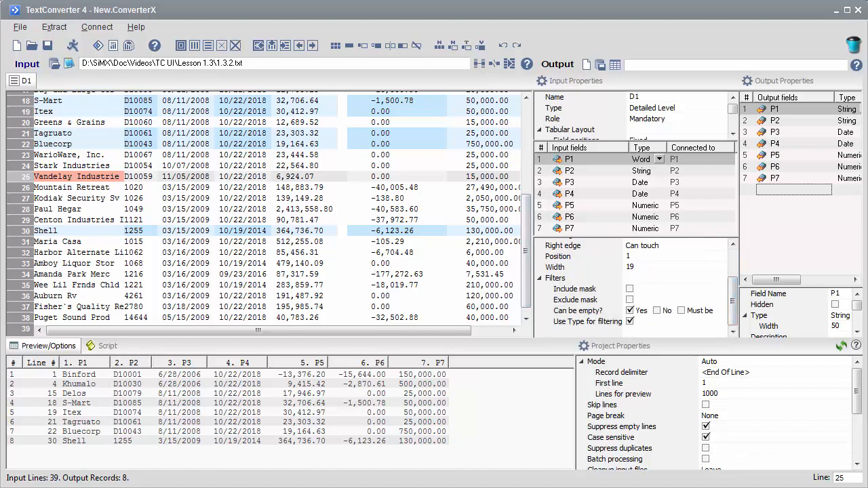
{"action": "left_click", "coordinate": [629, 322]}
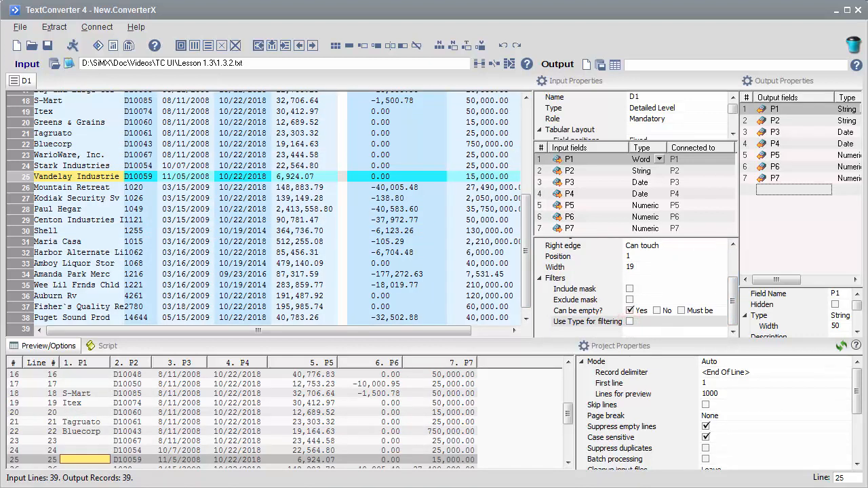
{"action": "left_click_drag", "start_coordinate": [568, 413], "coordinate": [568, 378]}
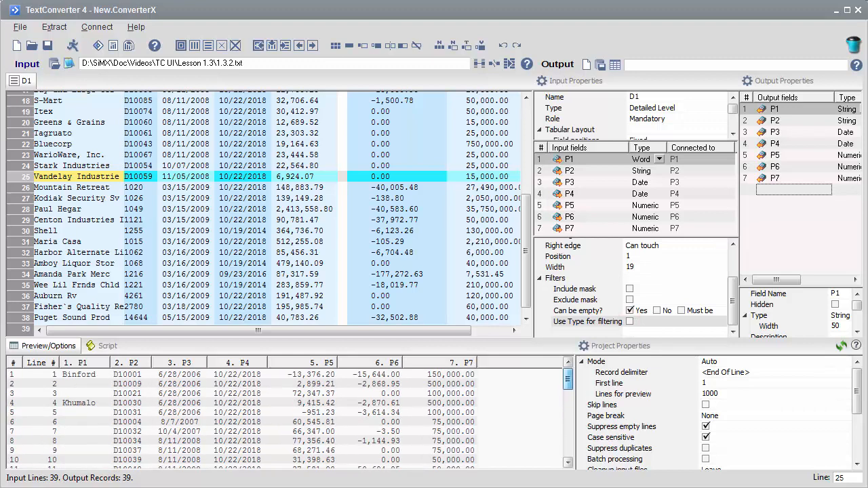
{"action": "left_click", "coordinate": [85, 383]}
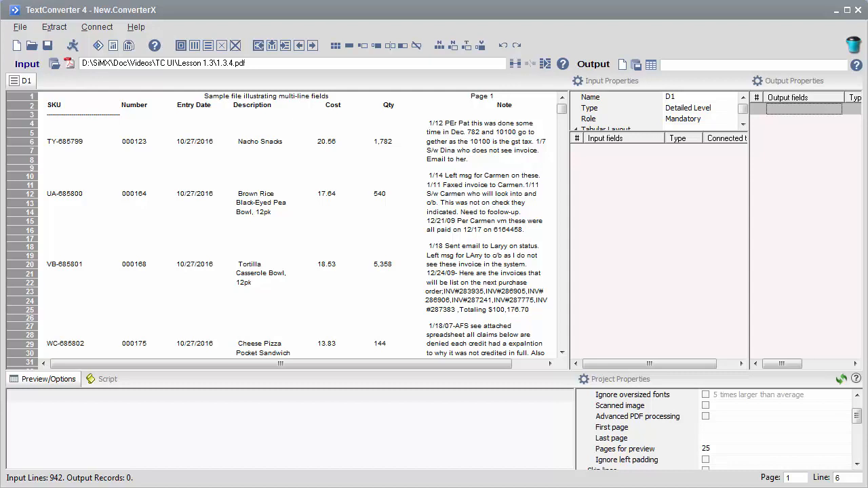
- Set up tabular fields from line 6 of the PDF input
{"action": "left_click", "coordinate": [297, 142]}
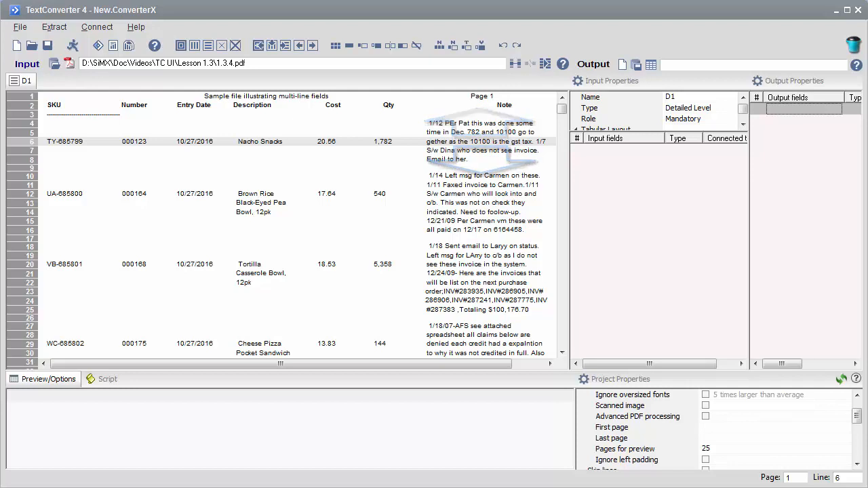
{"action": "right_click", "coordinate": [270, 144]}
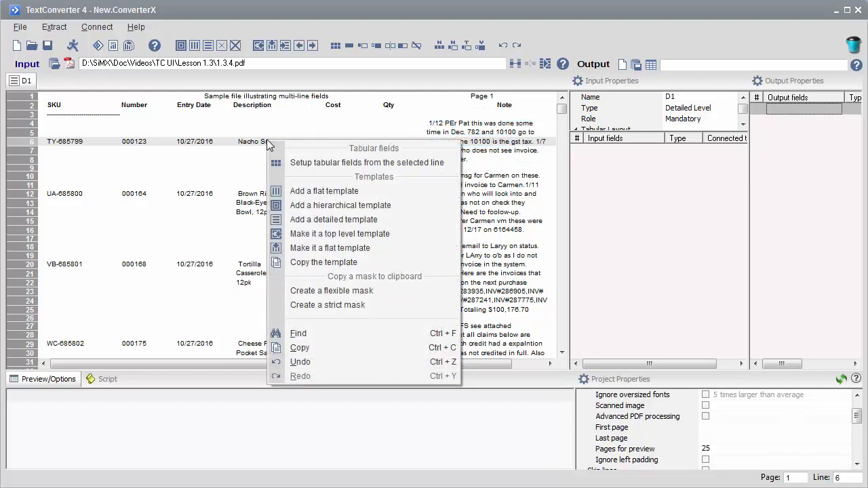
{"action": "left_click", "coordinate": [297, 161]}
- Assign field names from the column header line 2
{"action": "left_click", "coordinate": [32, 109]}
{"action": "right_click", "coordinate": [31, 108]}
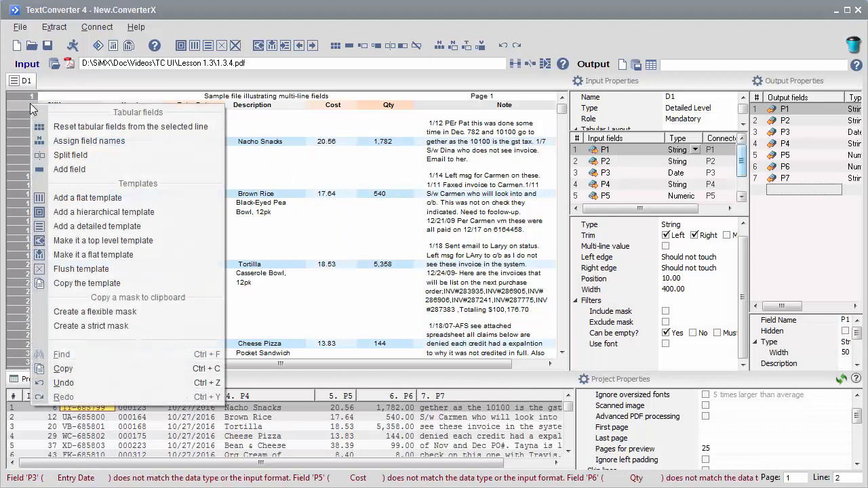
{"action": "left_click", "coordinate": [73, 141]}
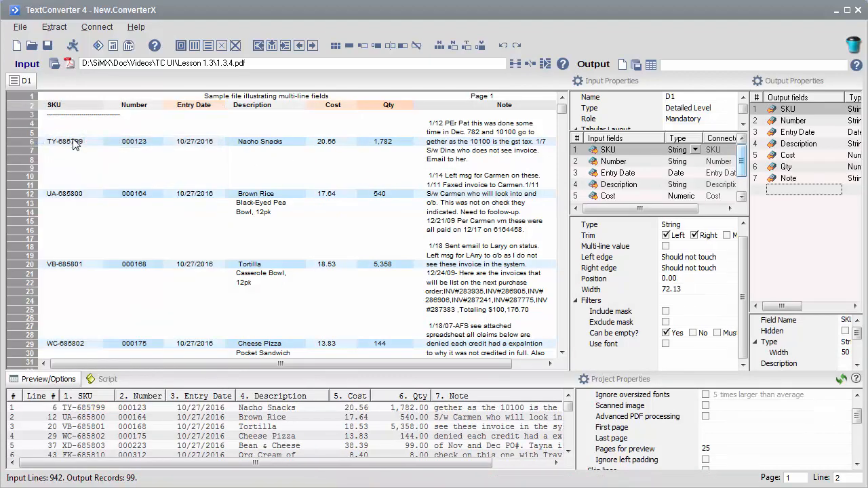
- Select the Note field and enable its Multi-line value option
{"action": "left_click", "coordinate": [252, 145]}
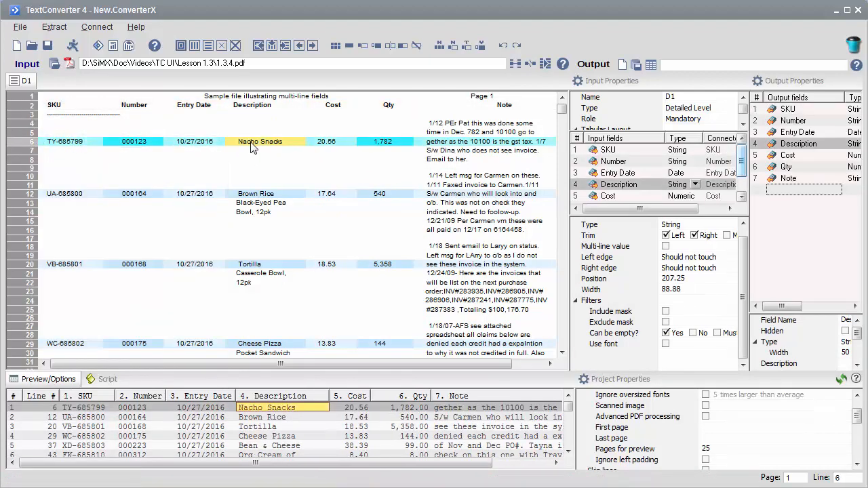
{"action": "left_click", "coordinate": [444, 146]}
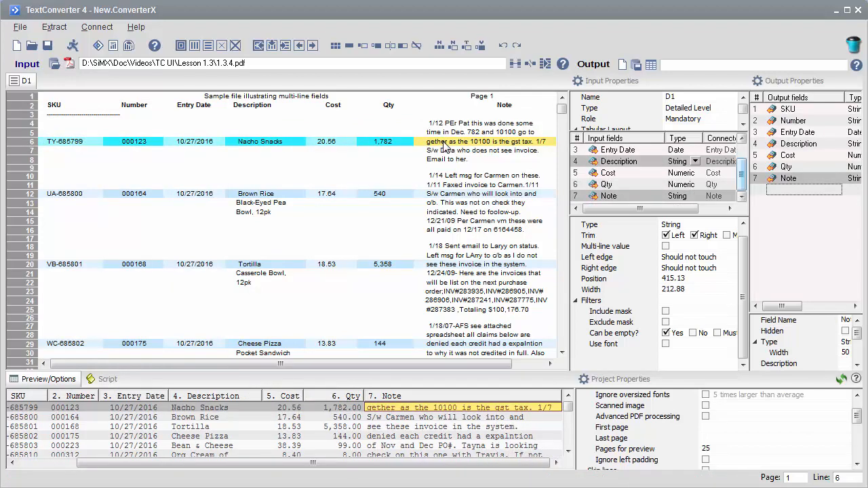
{"action": "left_click", "coordinate": [665, 247]}
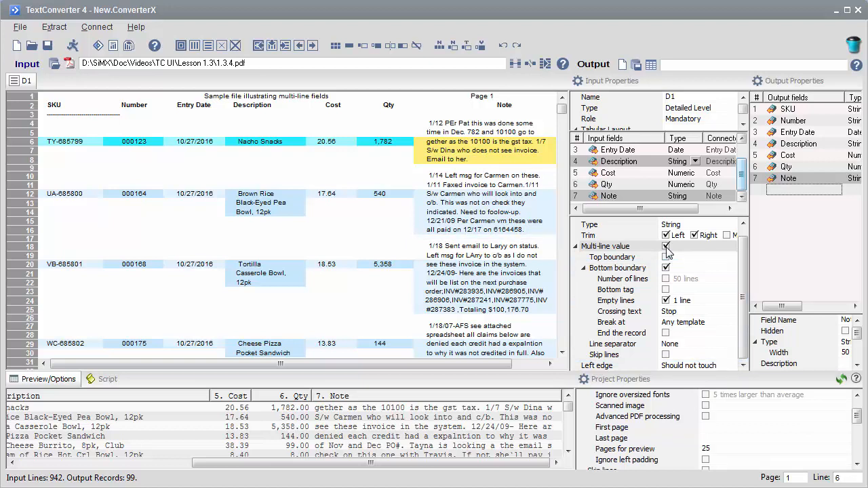
- Enable the Note field's Top boundary with Empty lines as its condition
{"action": "left_click", "coordinate": [666, 257]}
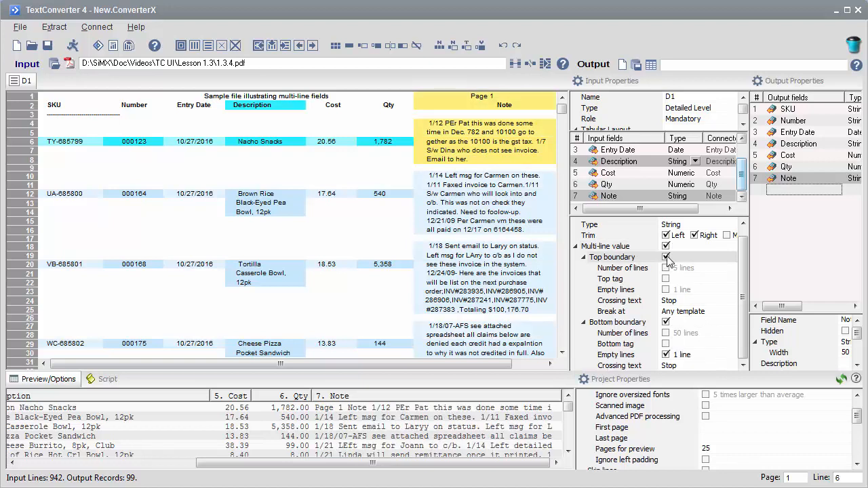
{"action": "left_click", "coordinate": [665, 289]}
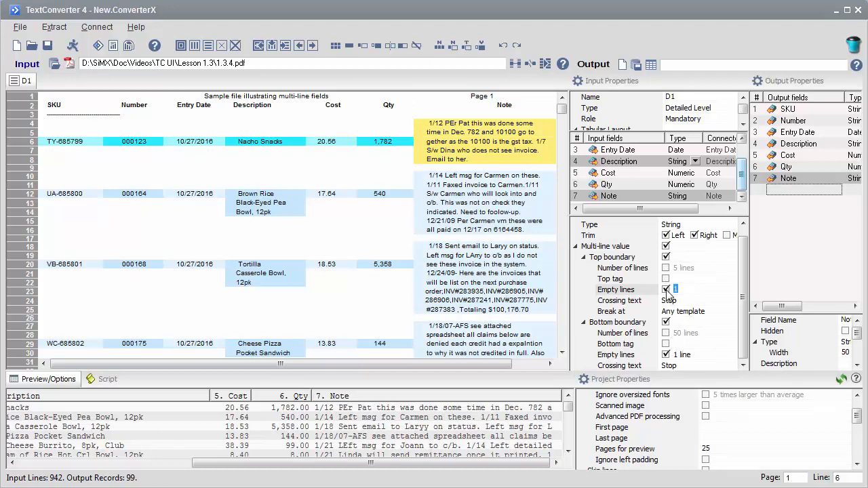
- Enable Top tag on the Note field's top boundary
{"action": "scroll", "coordinate": [630, 271], "scroll_direction": "down", "scroll_amount": 1}
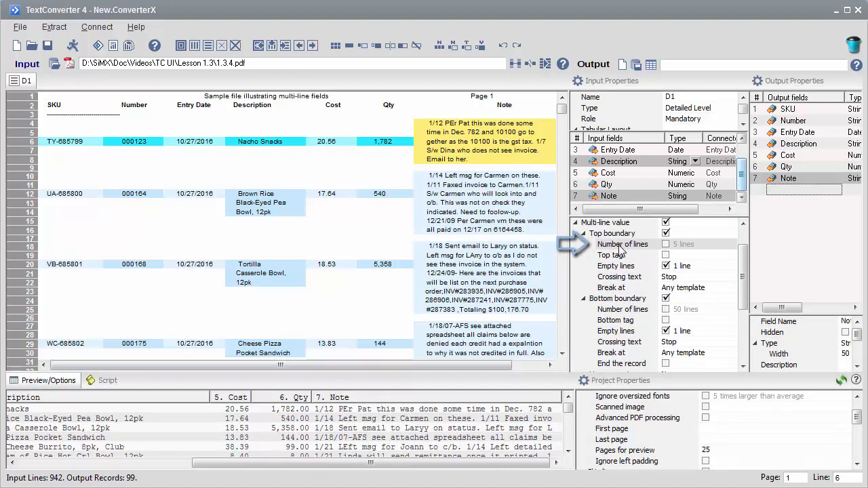
{"action": "left_click", "coordinate": [688, 255]}
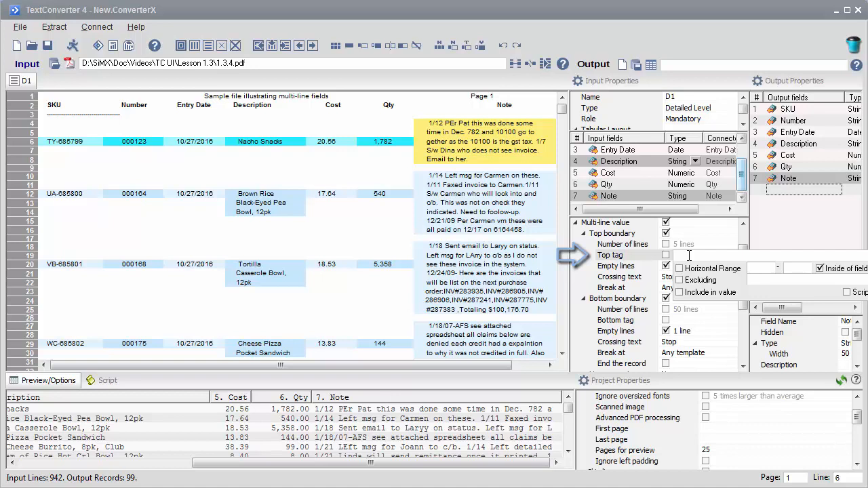
{"action": "left_click", "coordinate": [641, 271]}
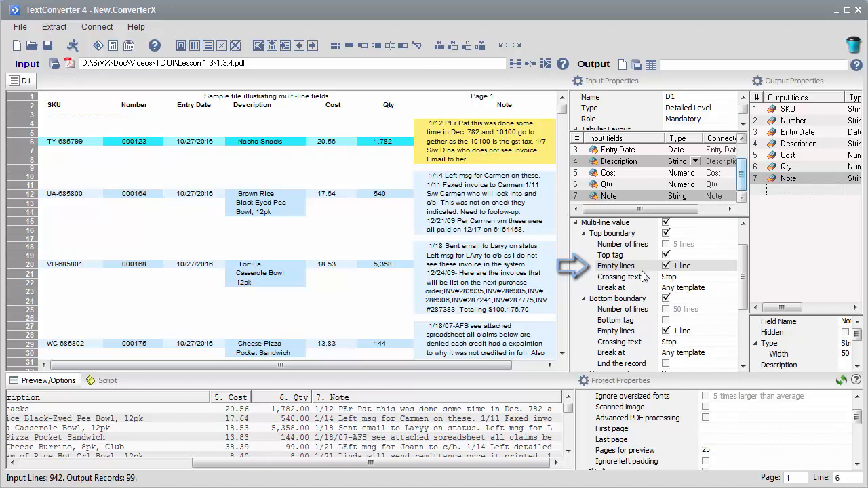
- Examine the Crossing text and Break at options of the top boundary
{"action": "left_click", "coordinate": [719, 276]}
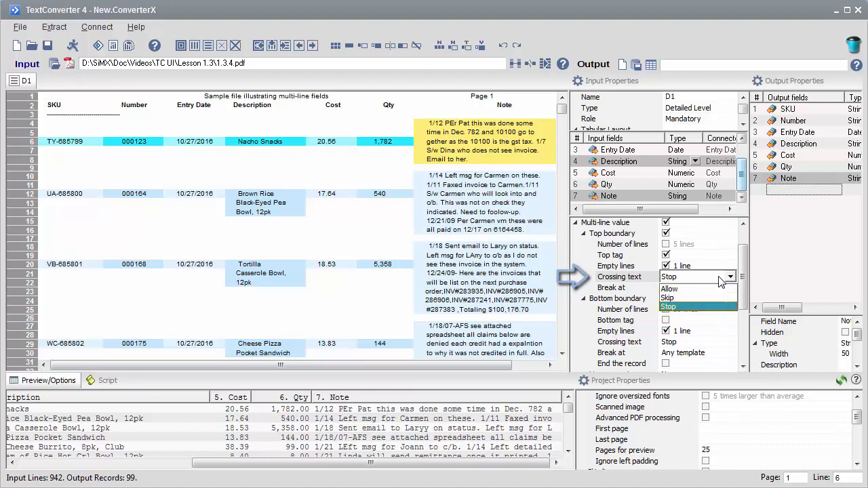
{"action": "left_click", "coordinate": [719, 277]}
{"action": "left_click", "coordinate": [722, 288]}
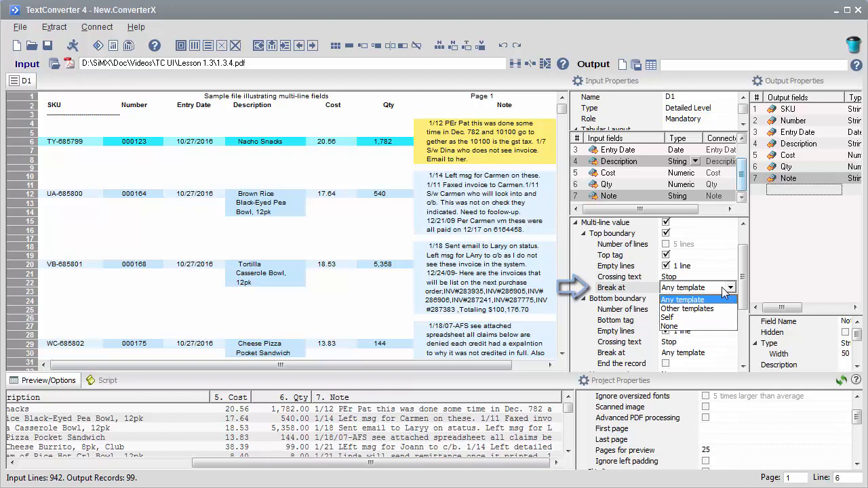
{"action": "left_click", "coordinate": [723, 287]}
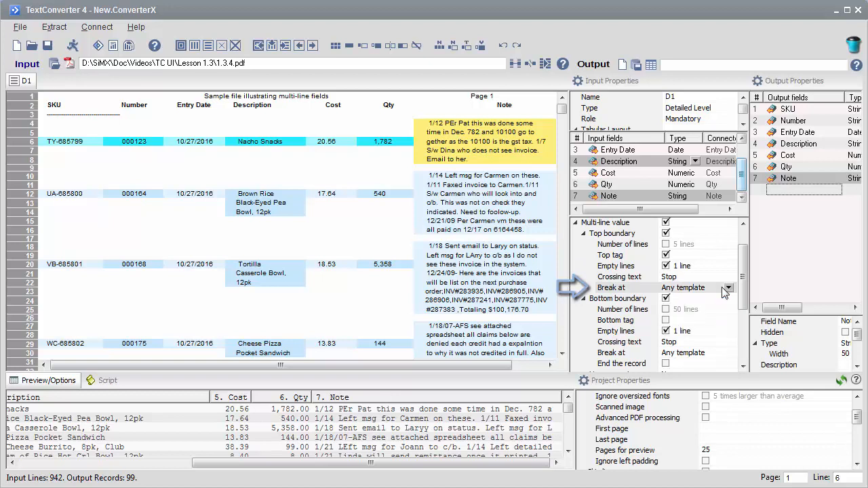
- Examine the Line separator and Skip lines options of the Note field
{"action": "scroll", "coordinate": [644, 326], "scroll_direction": "down", "scroll_amount": 3}
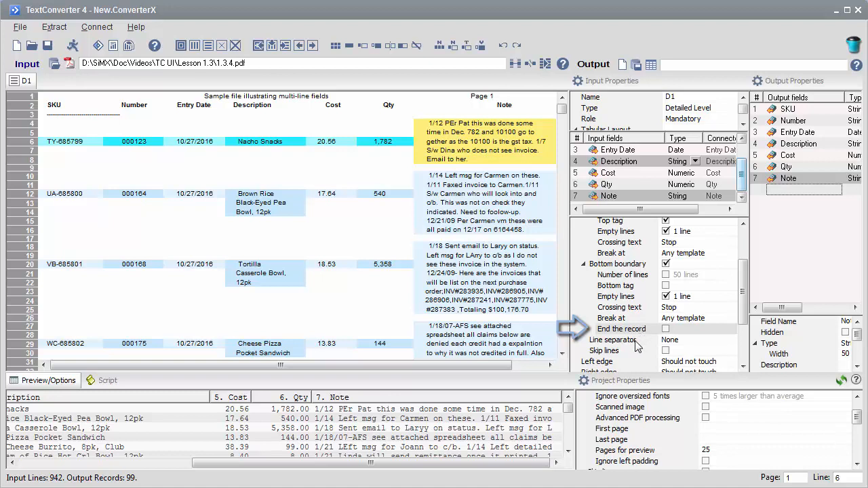
{"action": "left_click", "coordinate": [637, 345]}
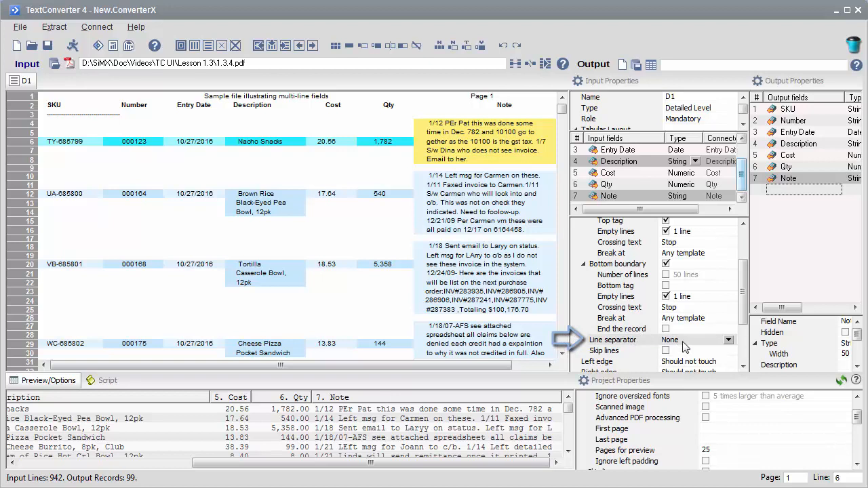
{"action": "left_click", "coordinate": [727, 352]}
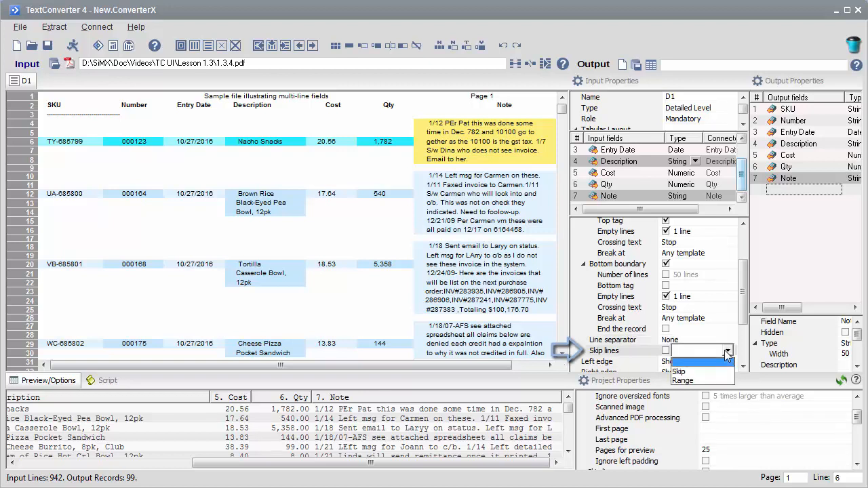